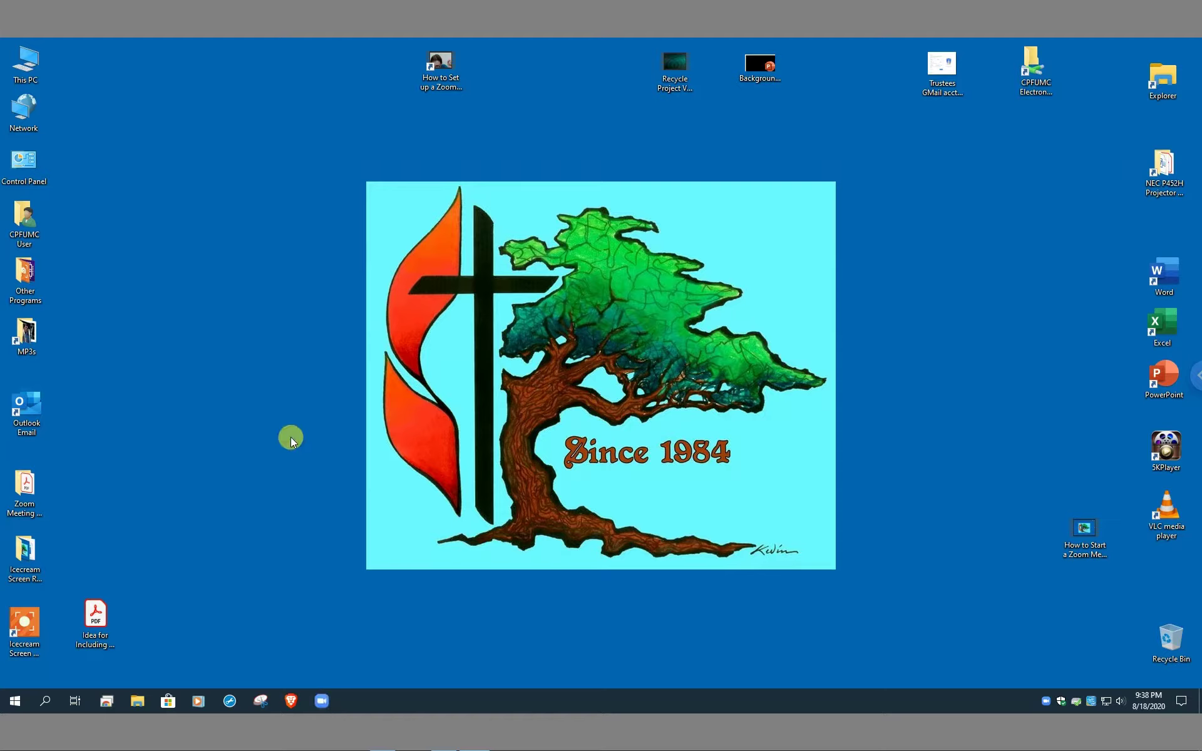
Open Zoom, start a new meeting and join it with computer audio
left_click(322, 701)
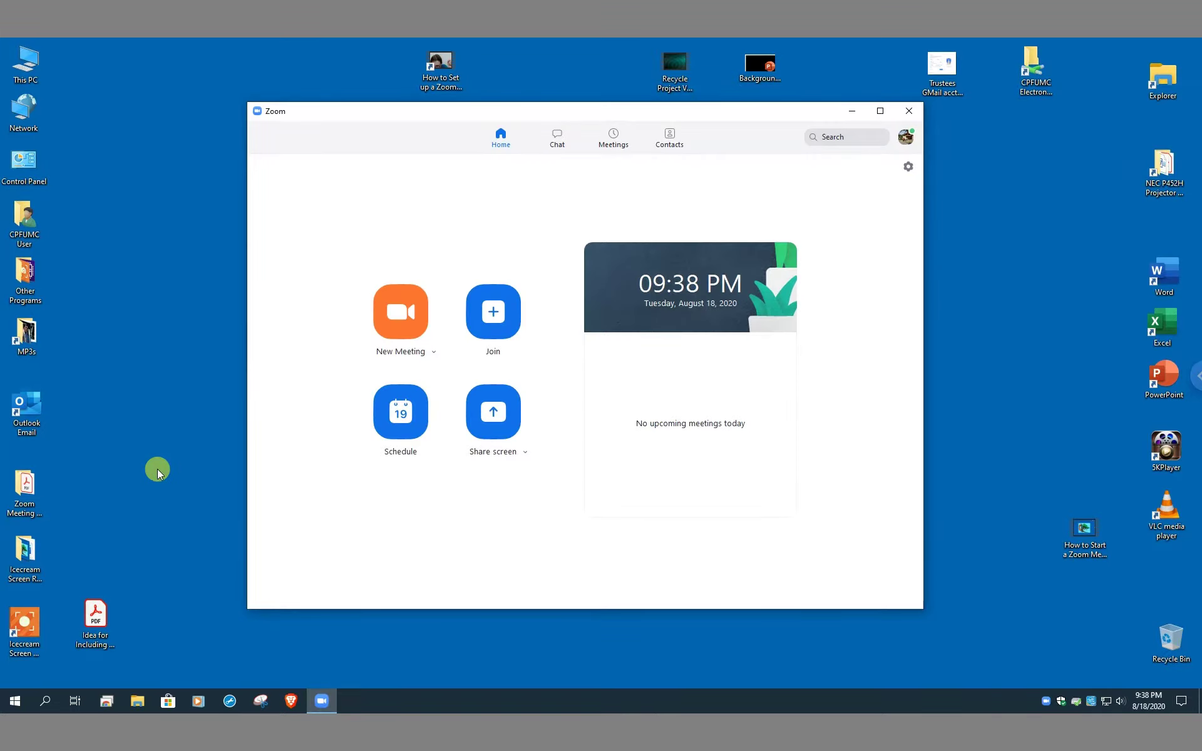
left_click(404, 310)
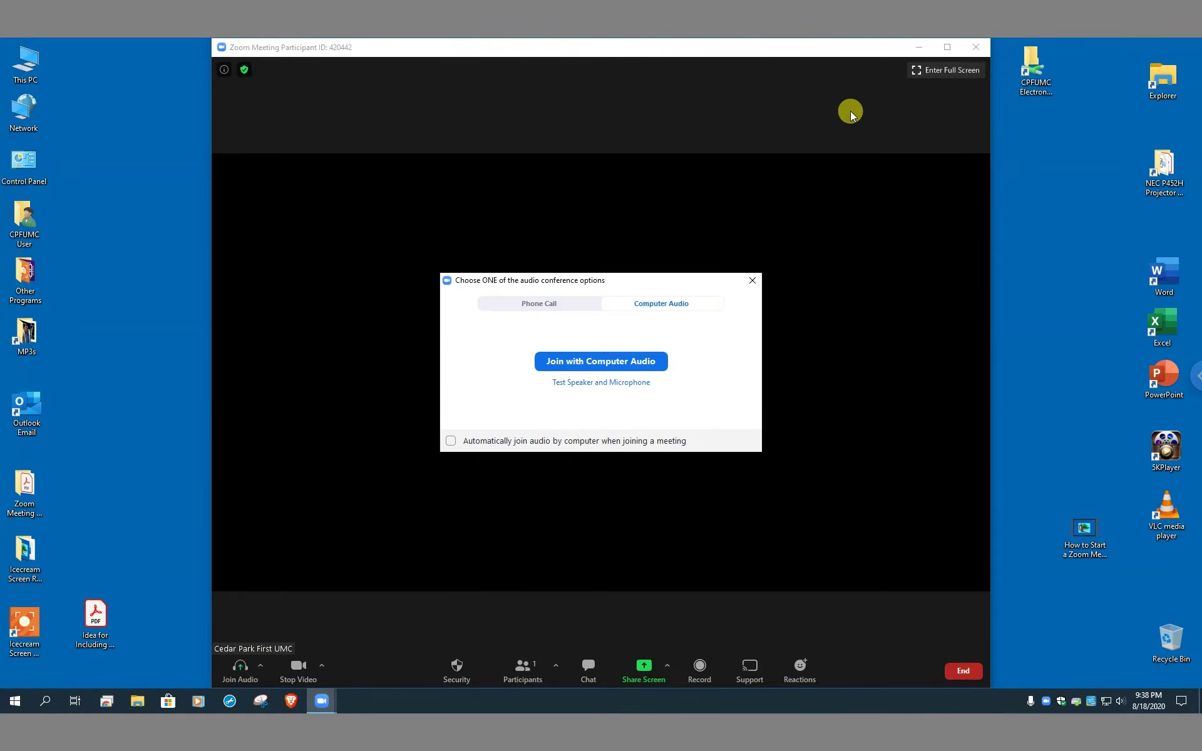
left_click(592, 361)
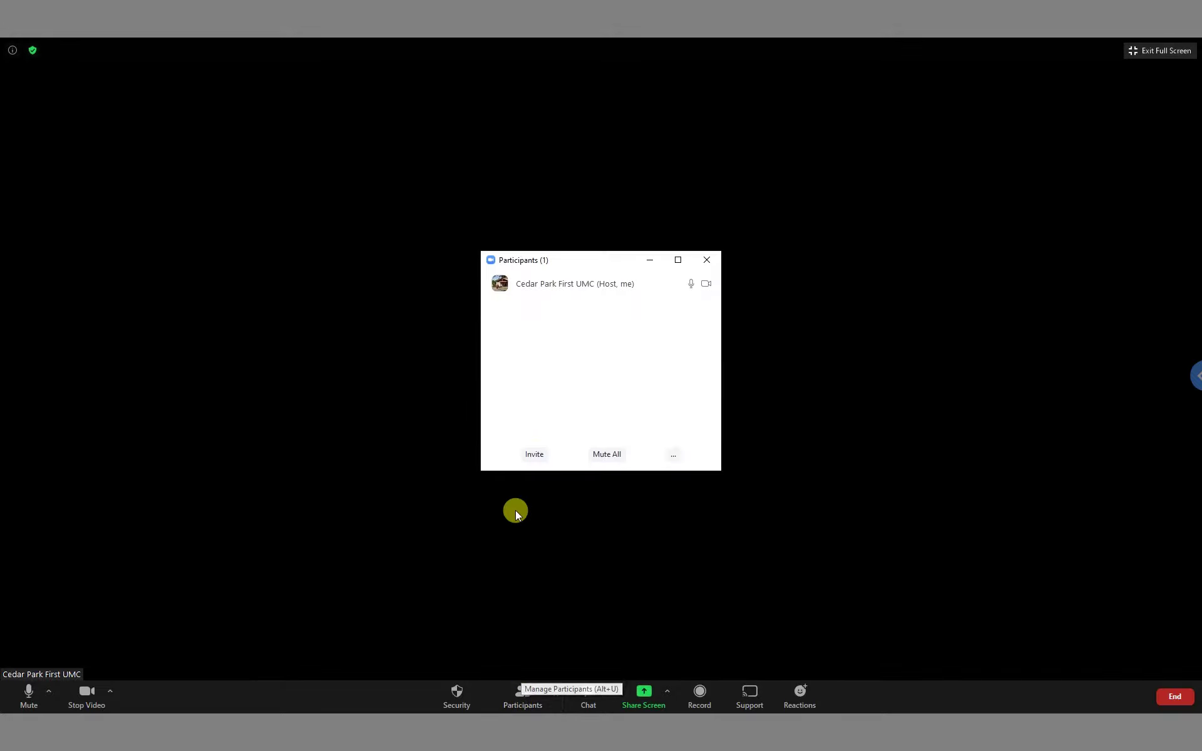
Invite the second contact in the contacts list to the meeting in progress
left_click(533, 454)
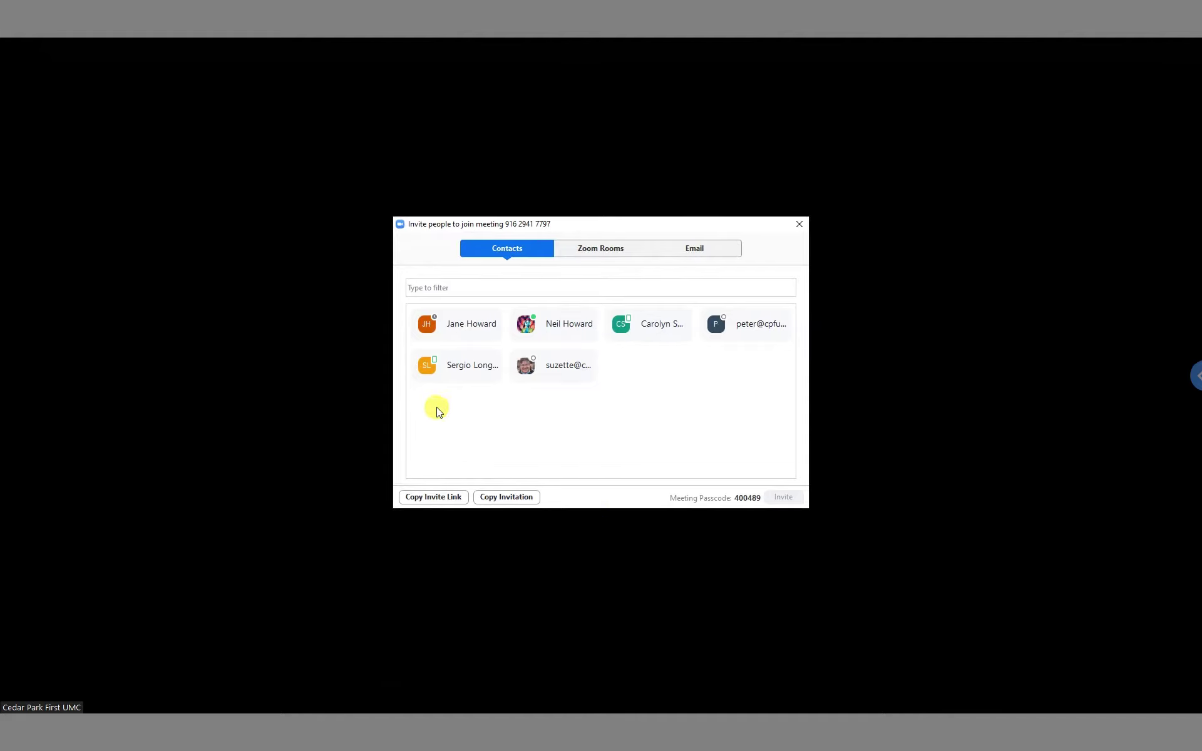
left_click(549, 326)
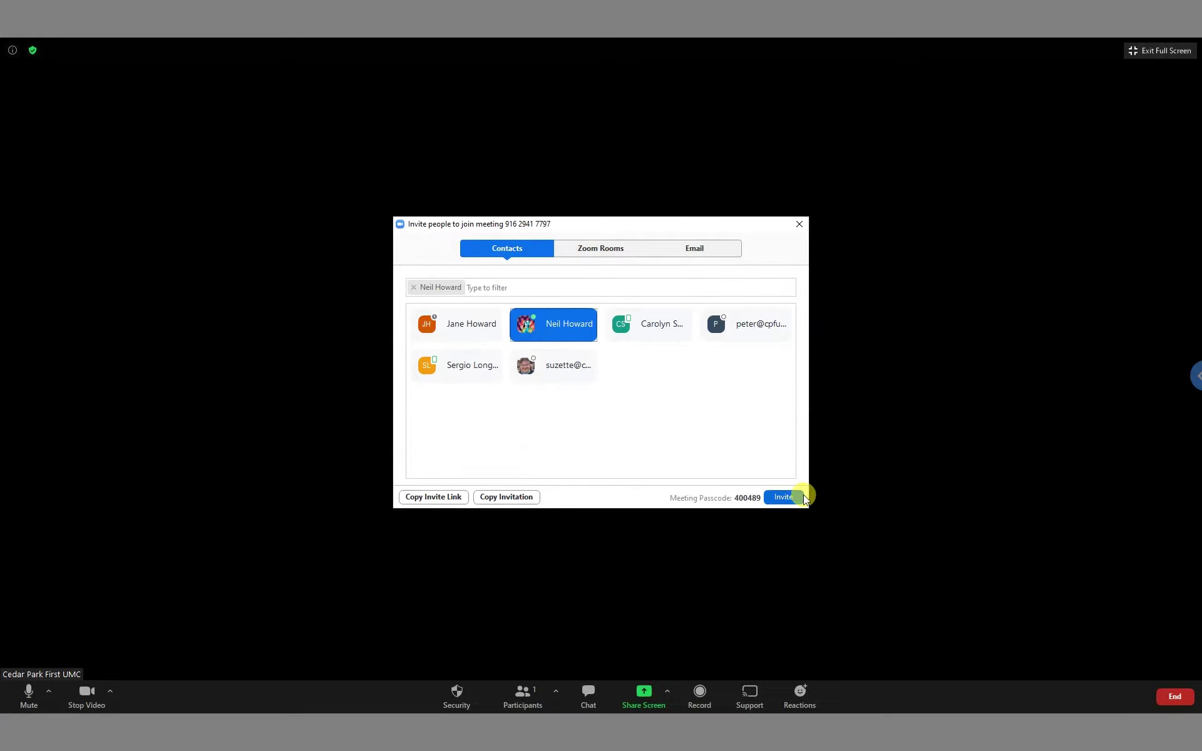
left_click(787, 498)
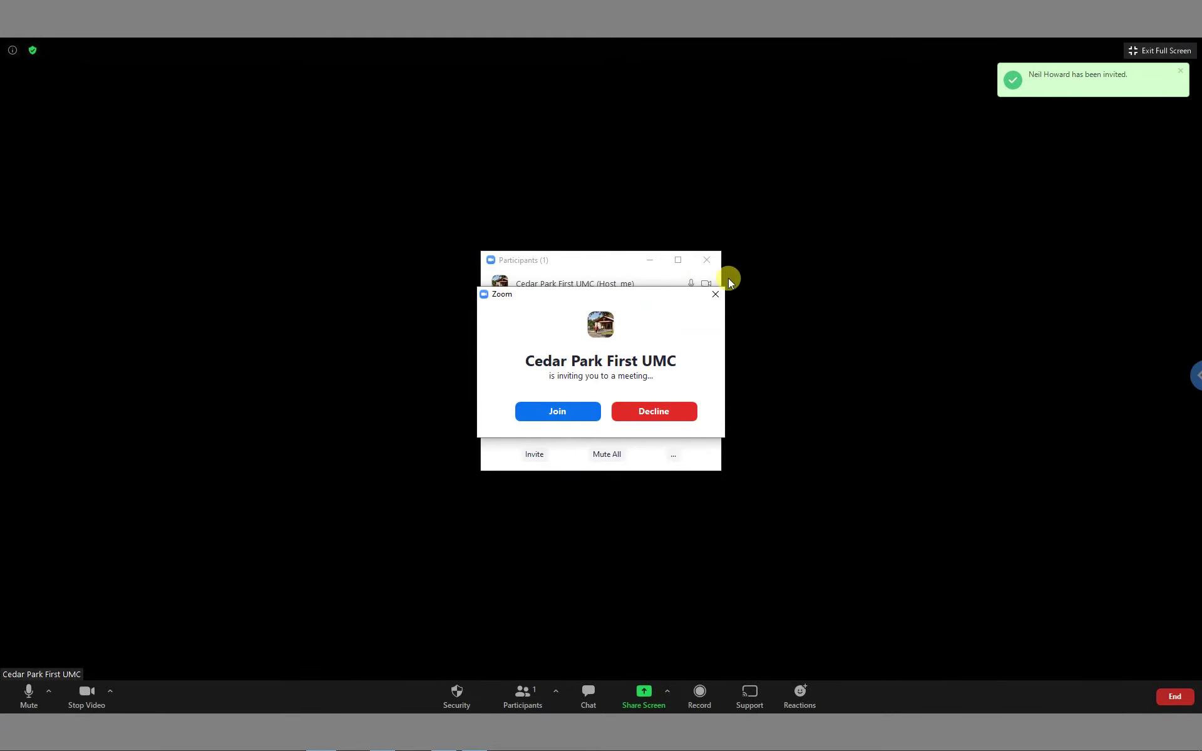
Accept the incoming meeting invitation as the invited participant and join with video, moving the waiting window aside
left_click_drag(566, 297, 899, 303)
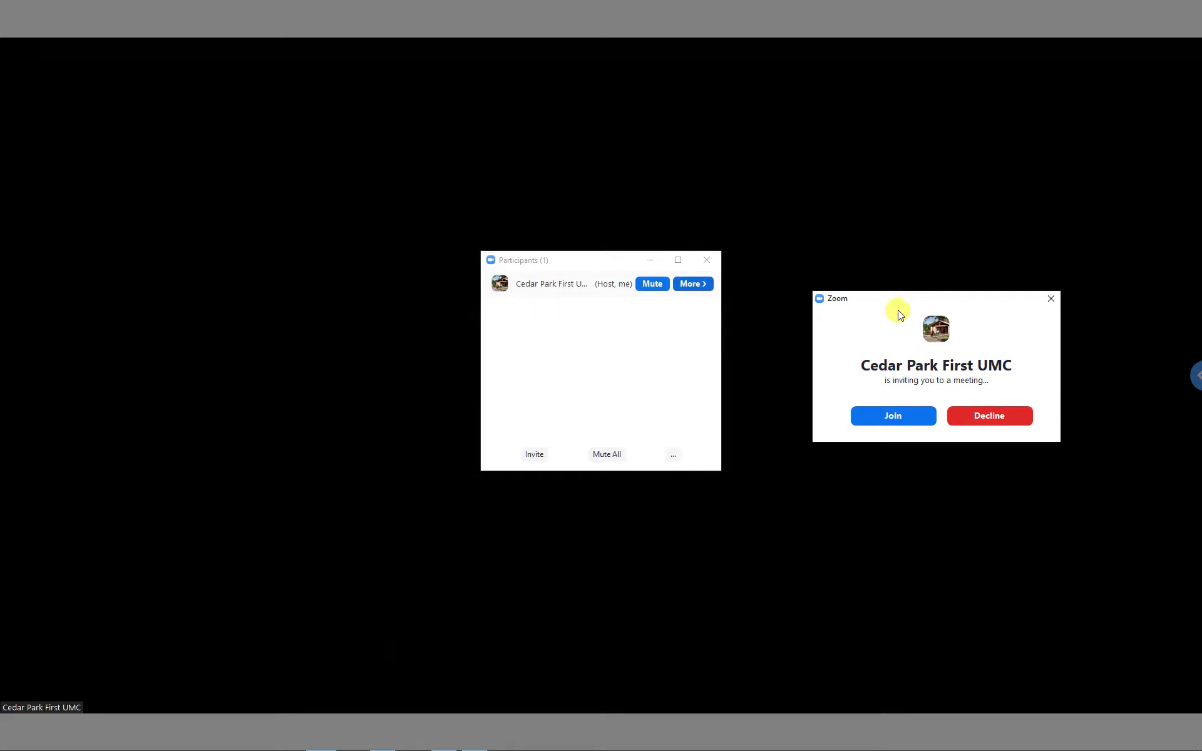
left_click(888, 411)
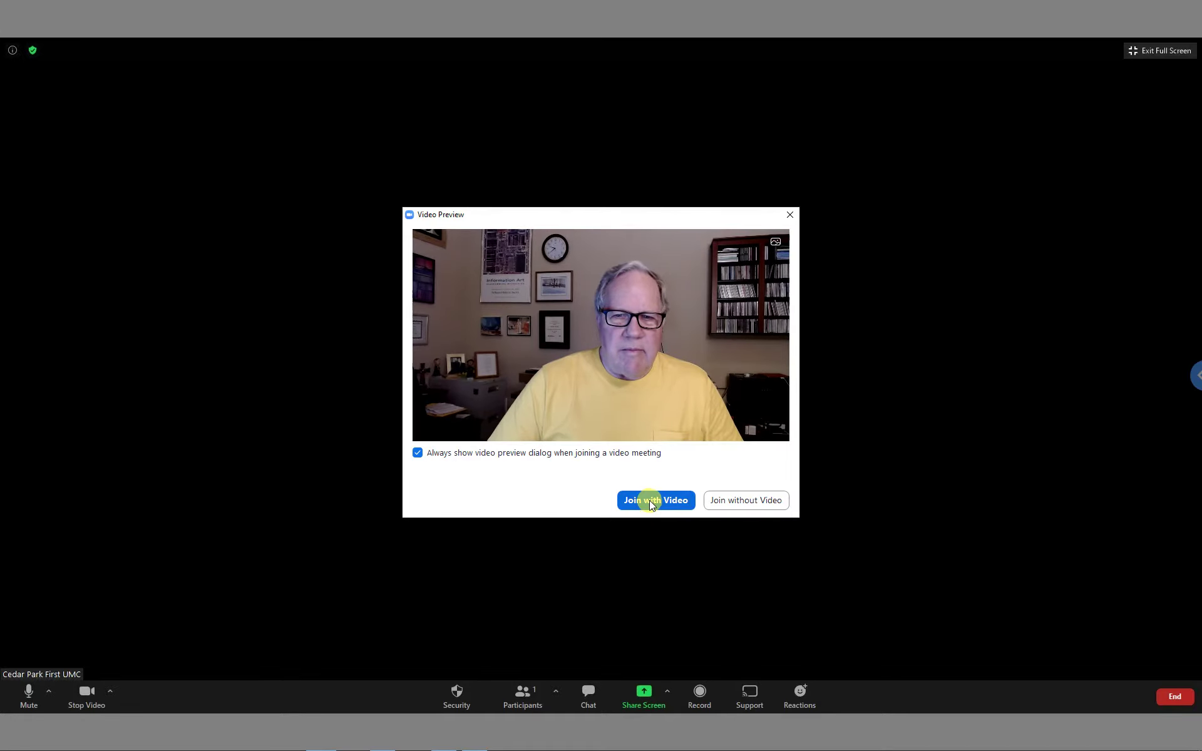
left_click(648, 501)
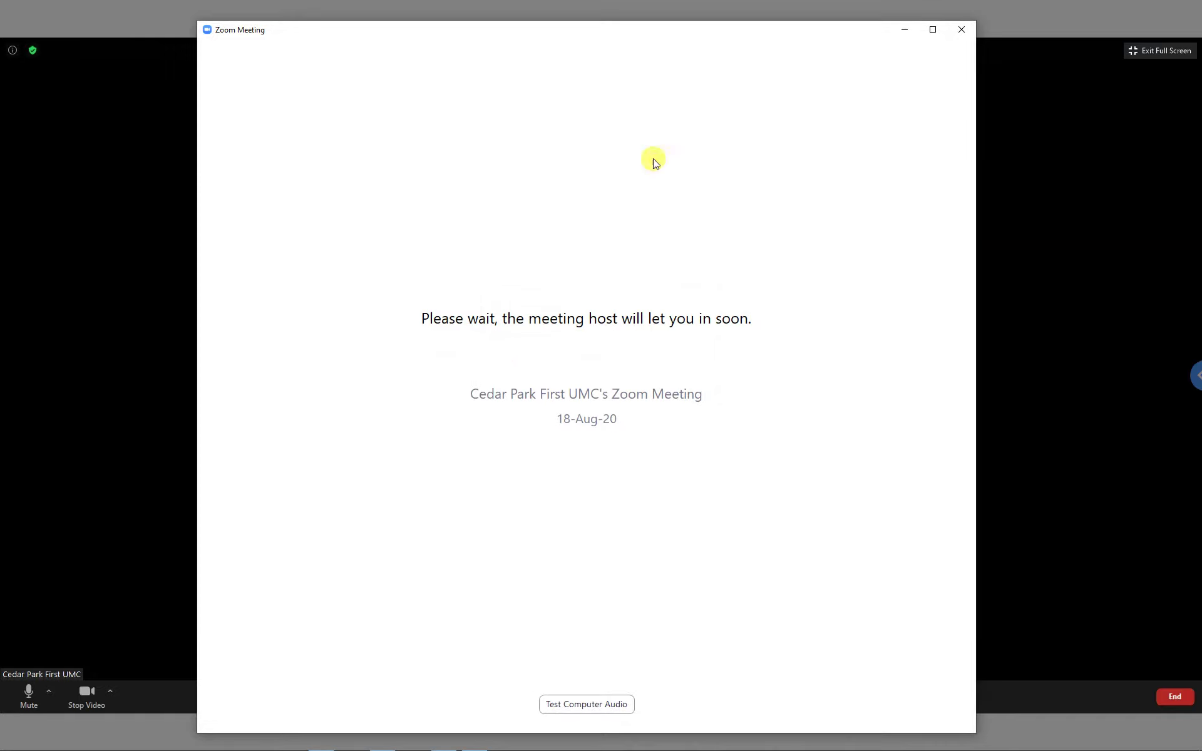
left_click_drag(728, 38, 664, 474)
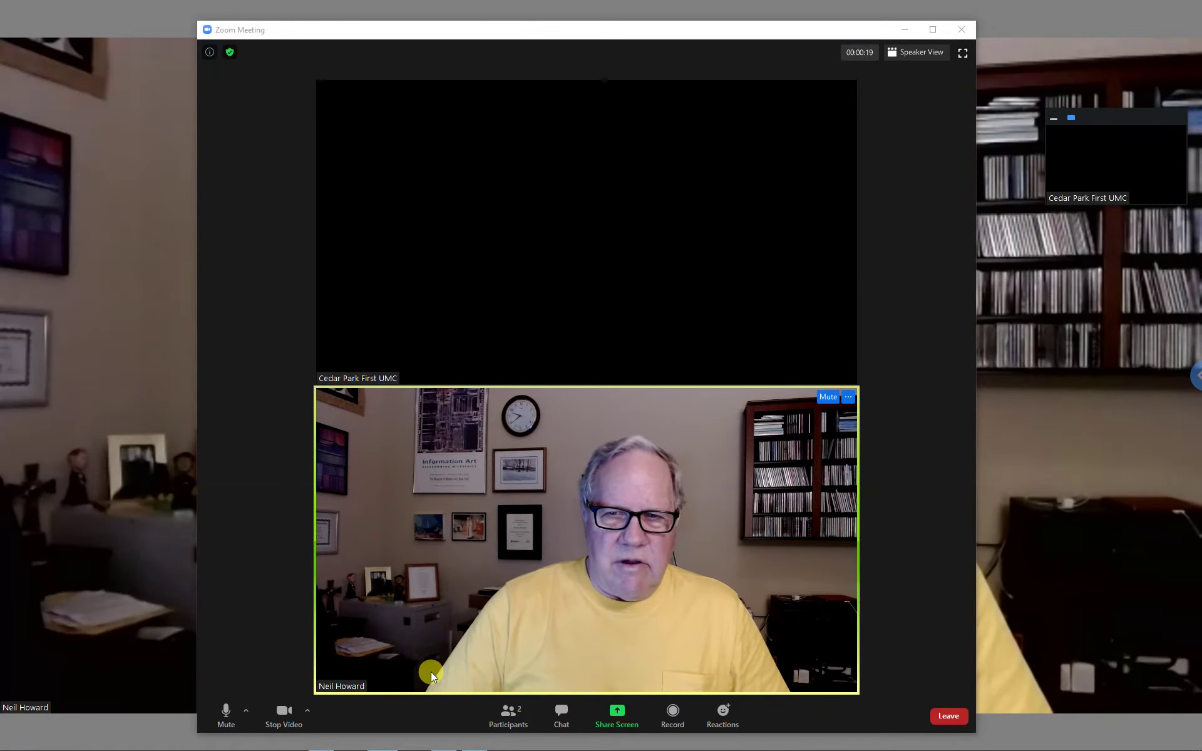
Mute the invited participant's microphone and expand their meeting window to full screen
left_click(833, 397)
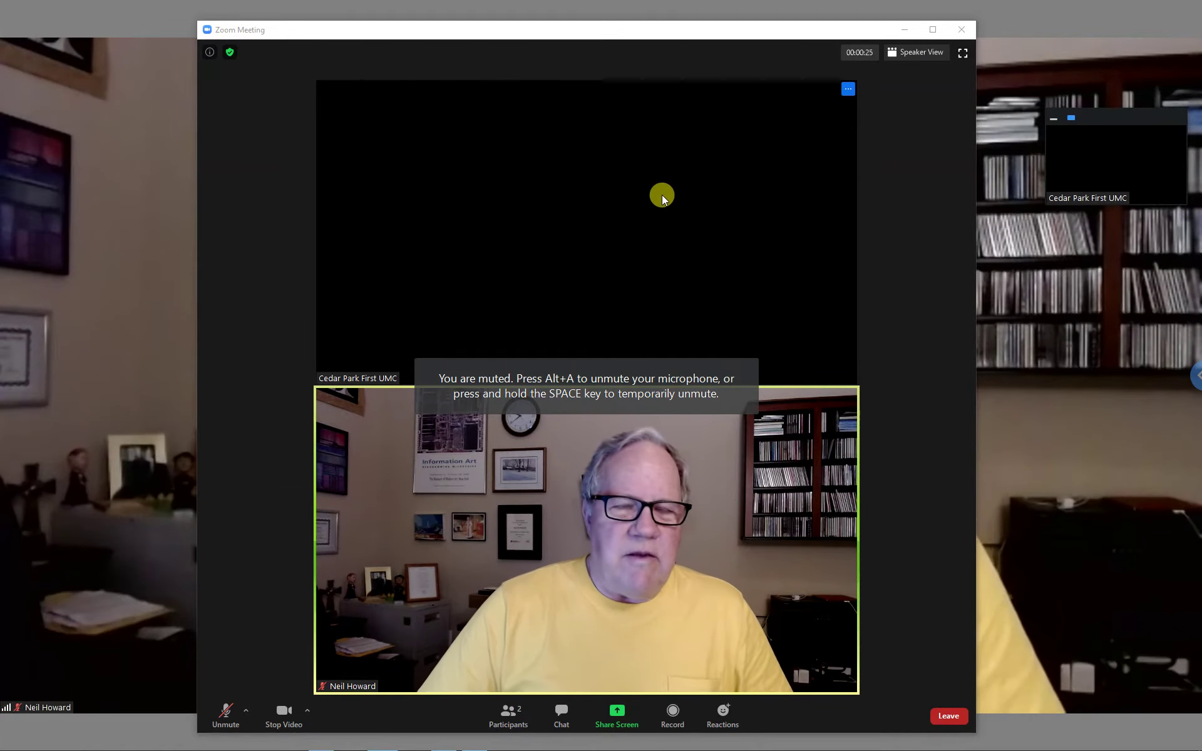
left_click(964, 53)
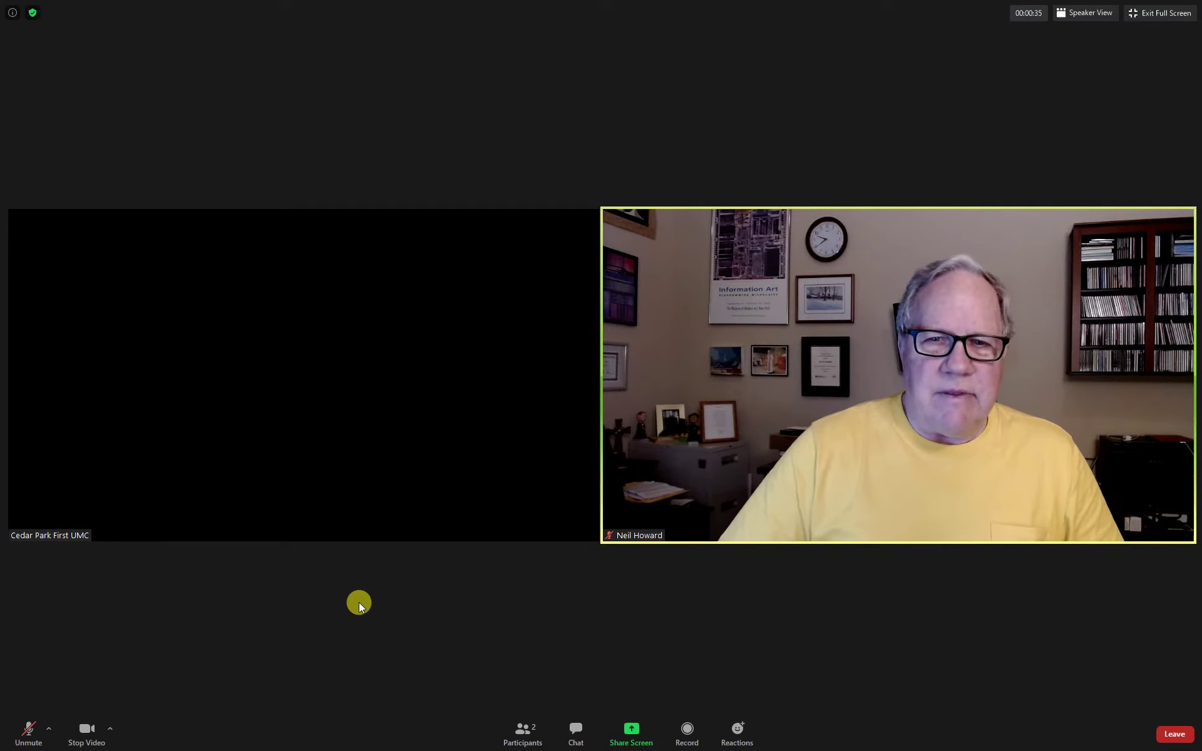
Leave the meeting as the participant, end it for all as the host and close the Zoom window
left_click(1175, 737)
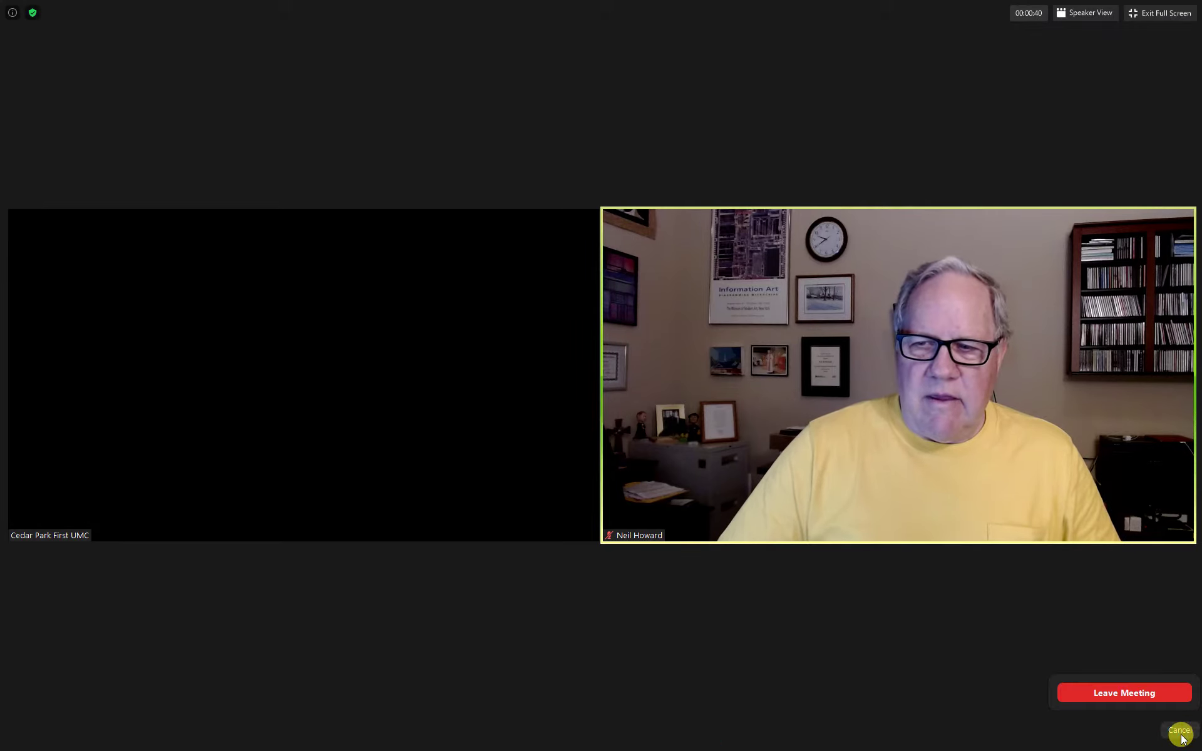
left_click(1121, 690)
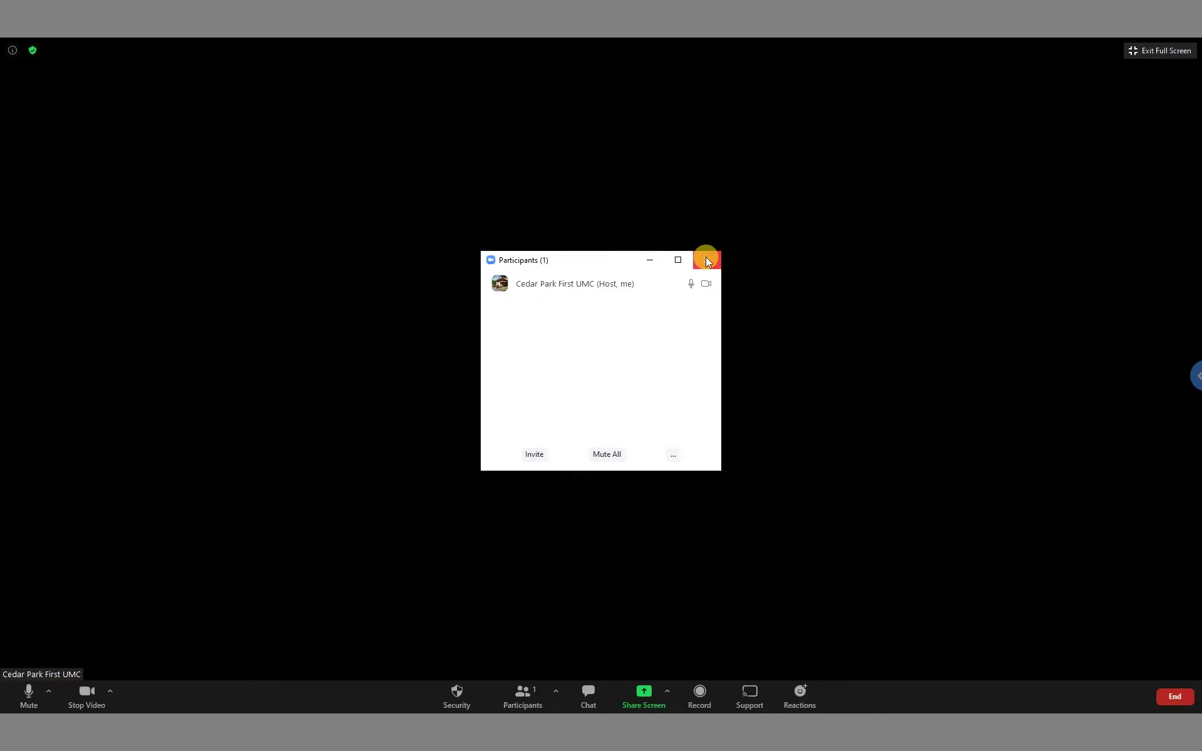
left_click(1176, 695)
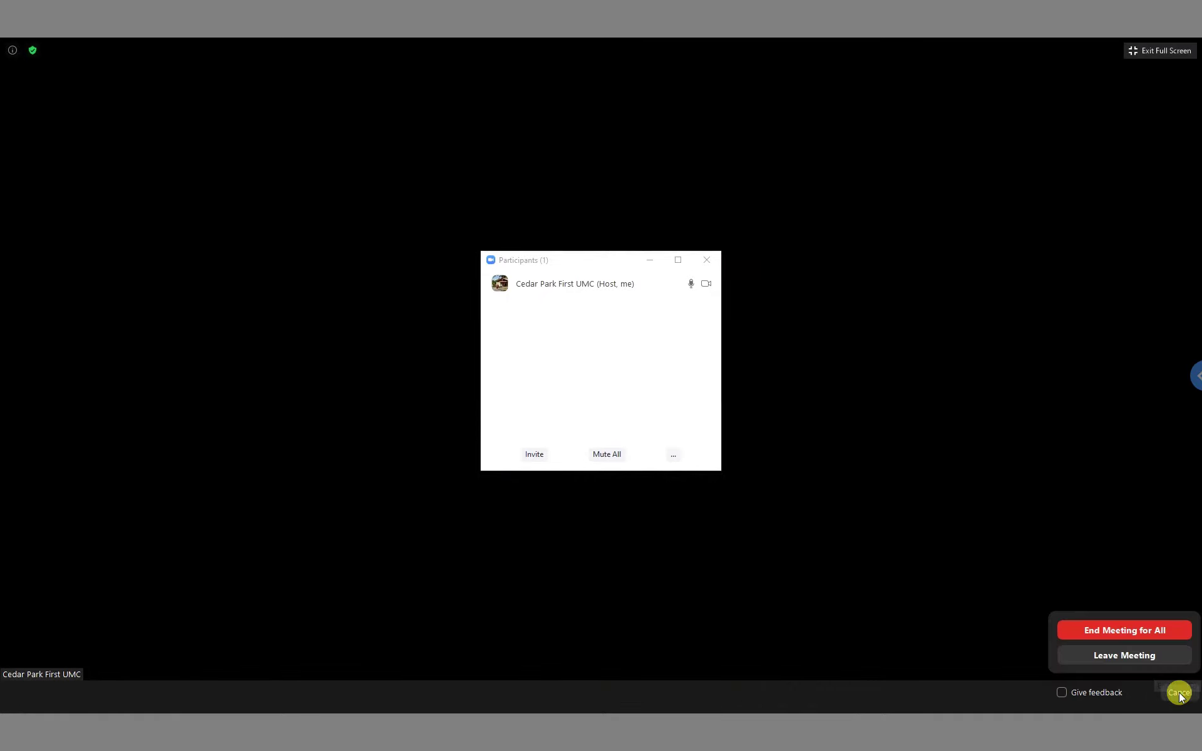
left_click(1138, 632)
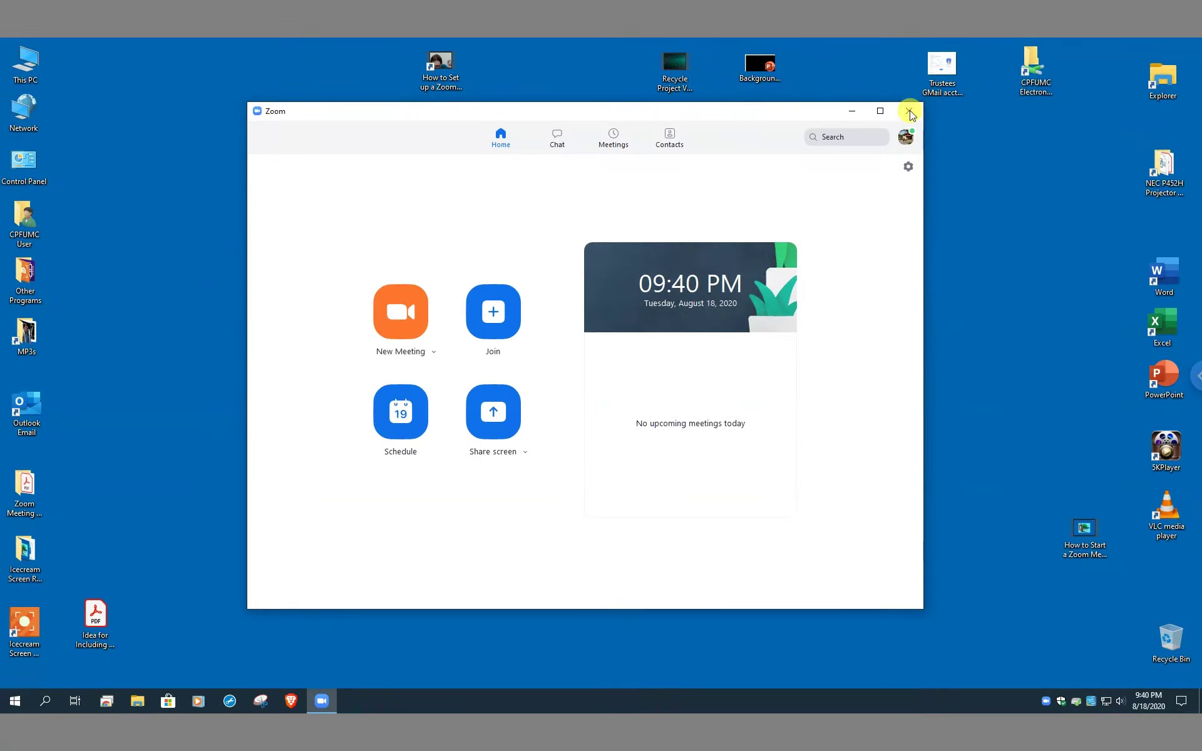
left_click(909, 111)
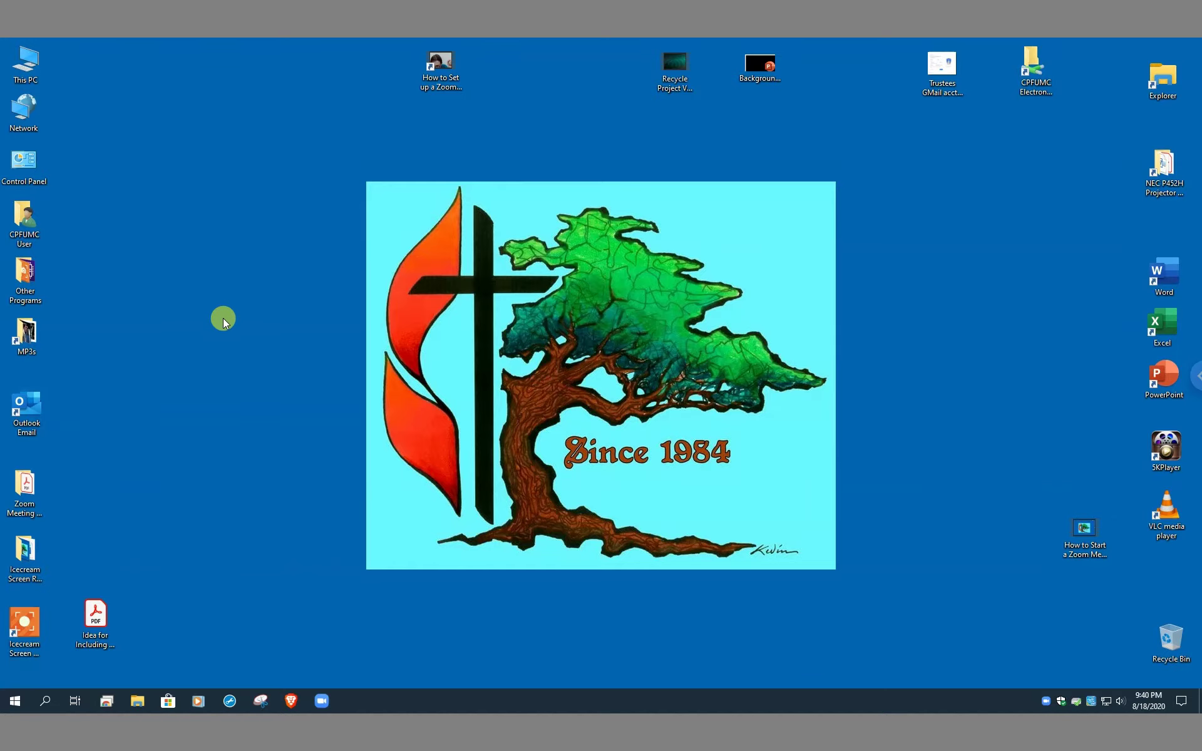
Reopen Zoom and start a new meeting with computer audio in full screen
left_click(323, 701)
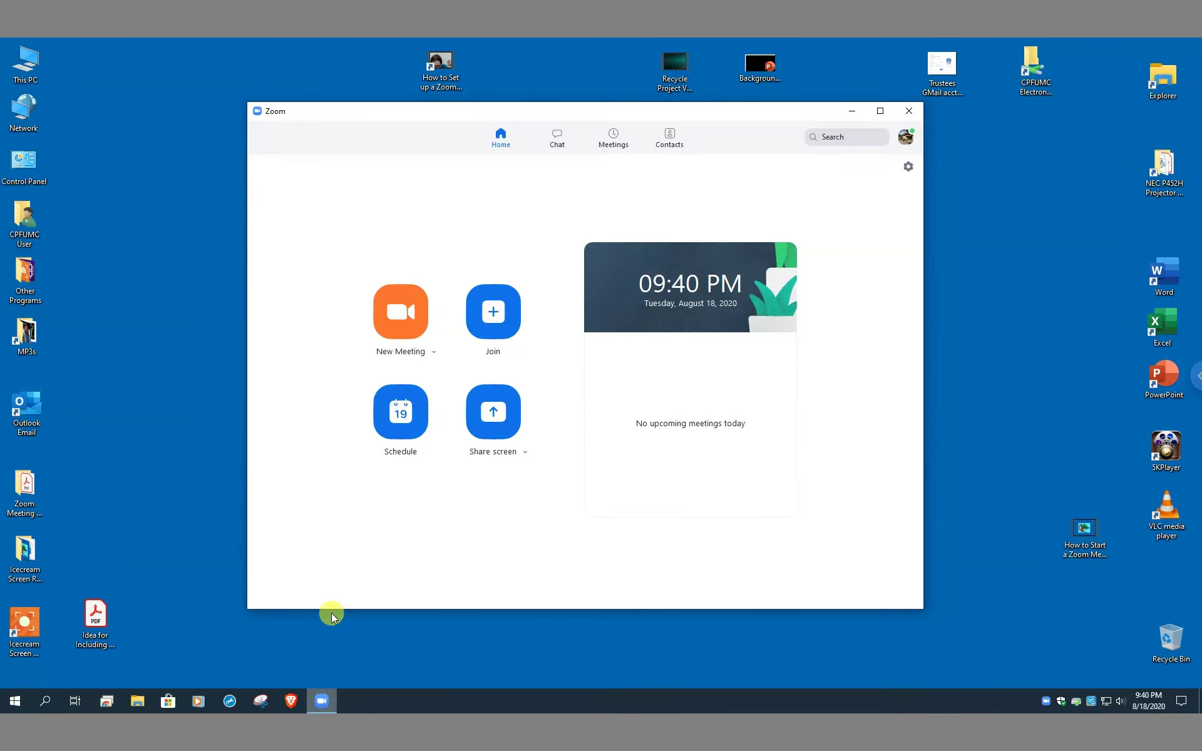
left_click(400, 322)
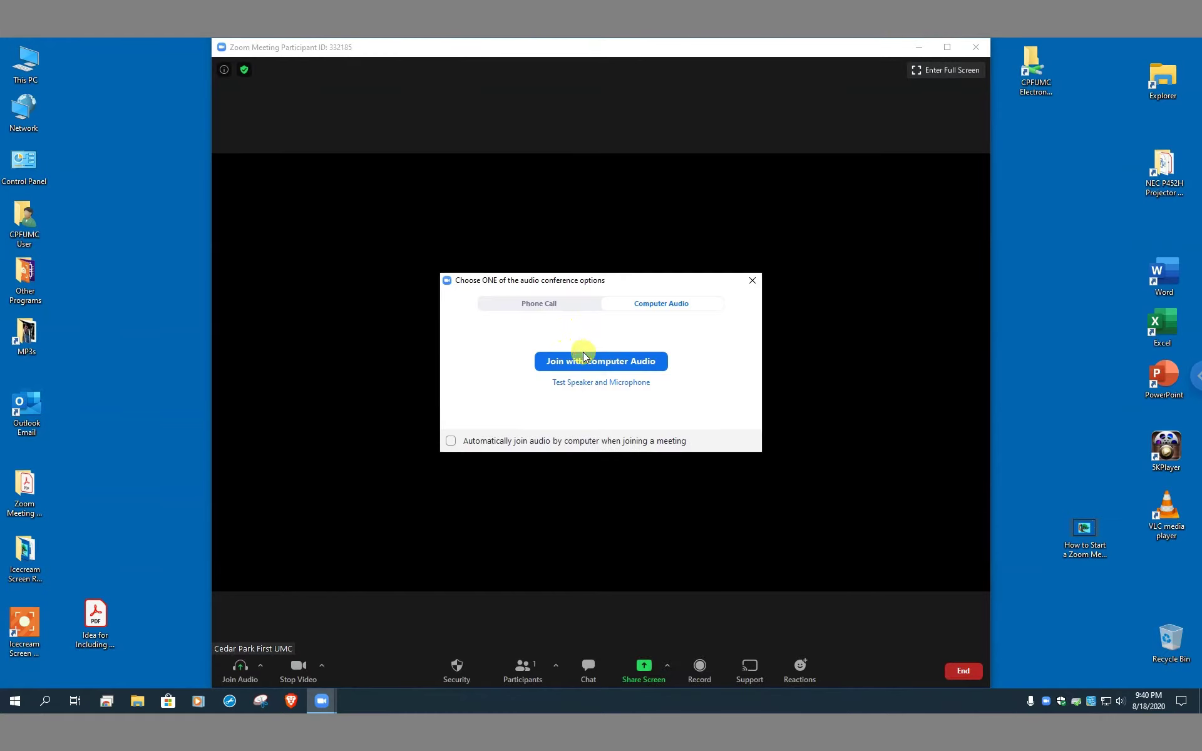
left_click(585, 361)
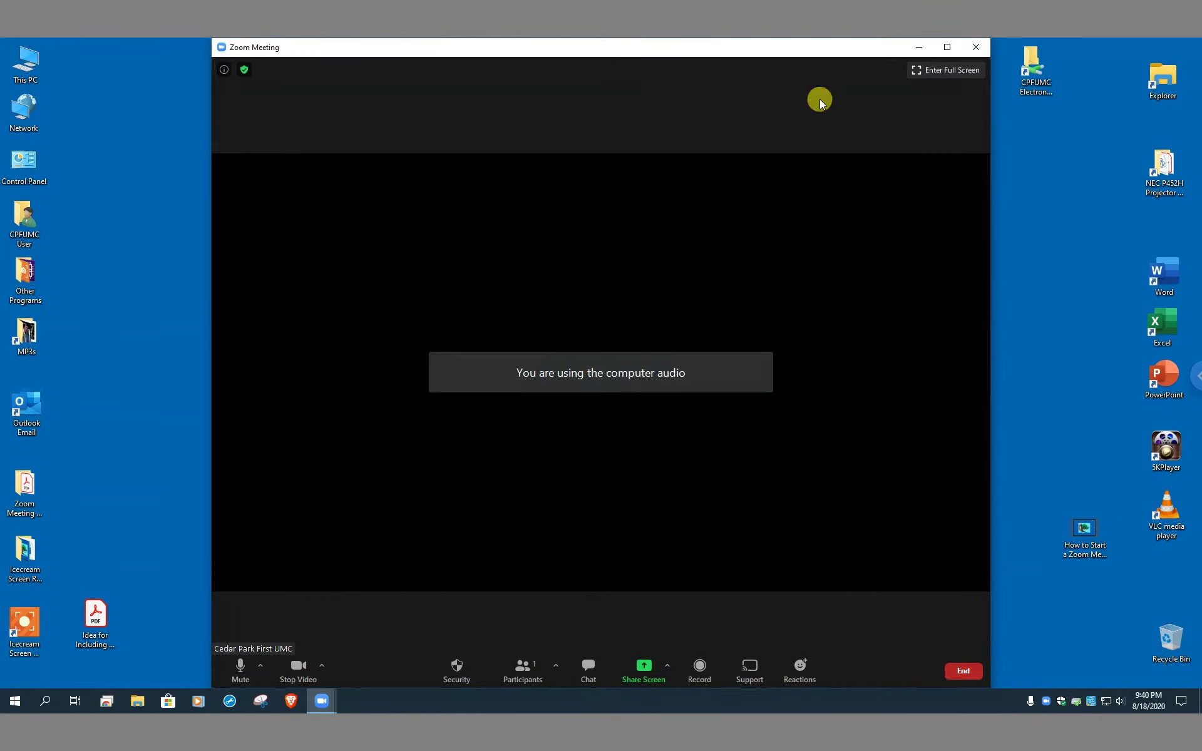
left_click(946, 71)
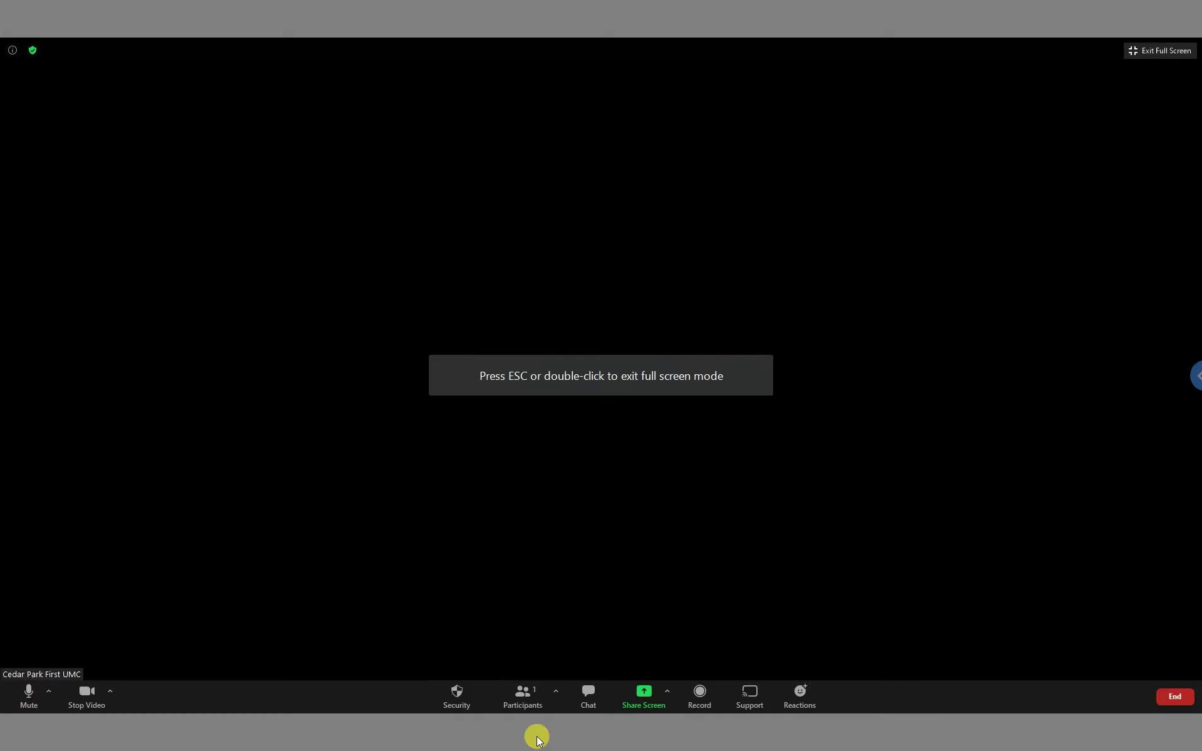
Create an email invitation to the meeting from the participants list, using the Default Email service
left_click(524, 692)
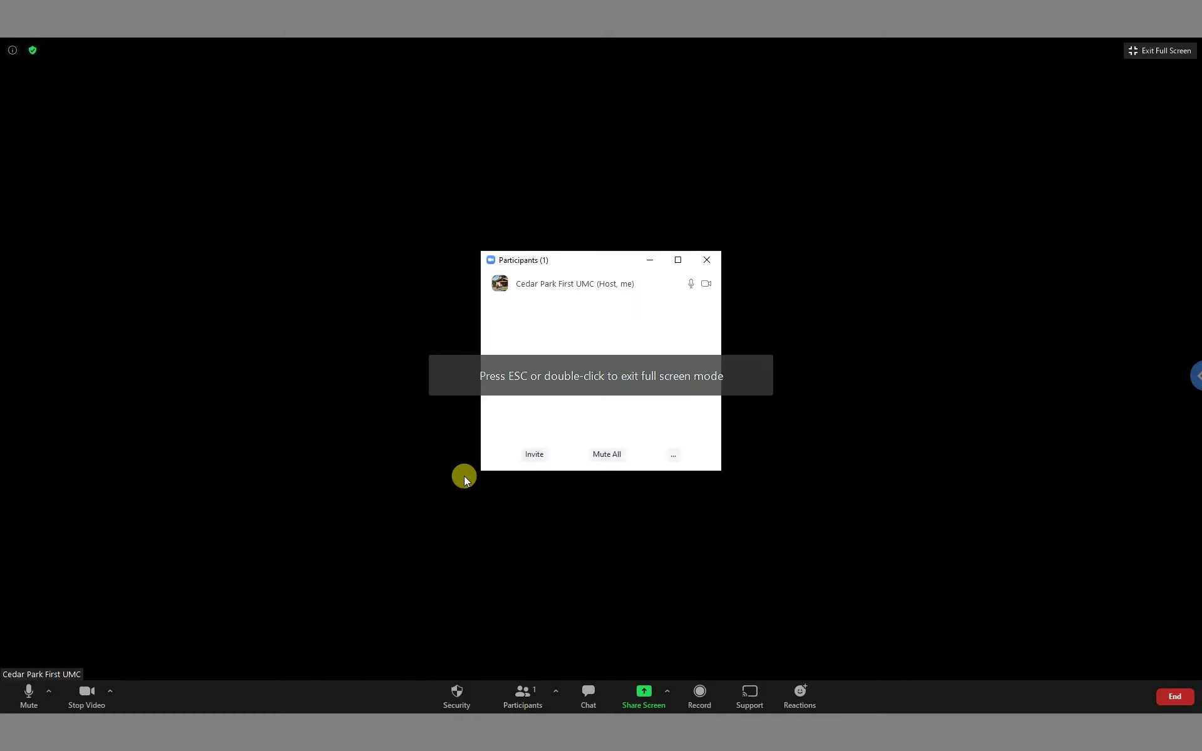
left_click(533, 454)
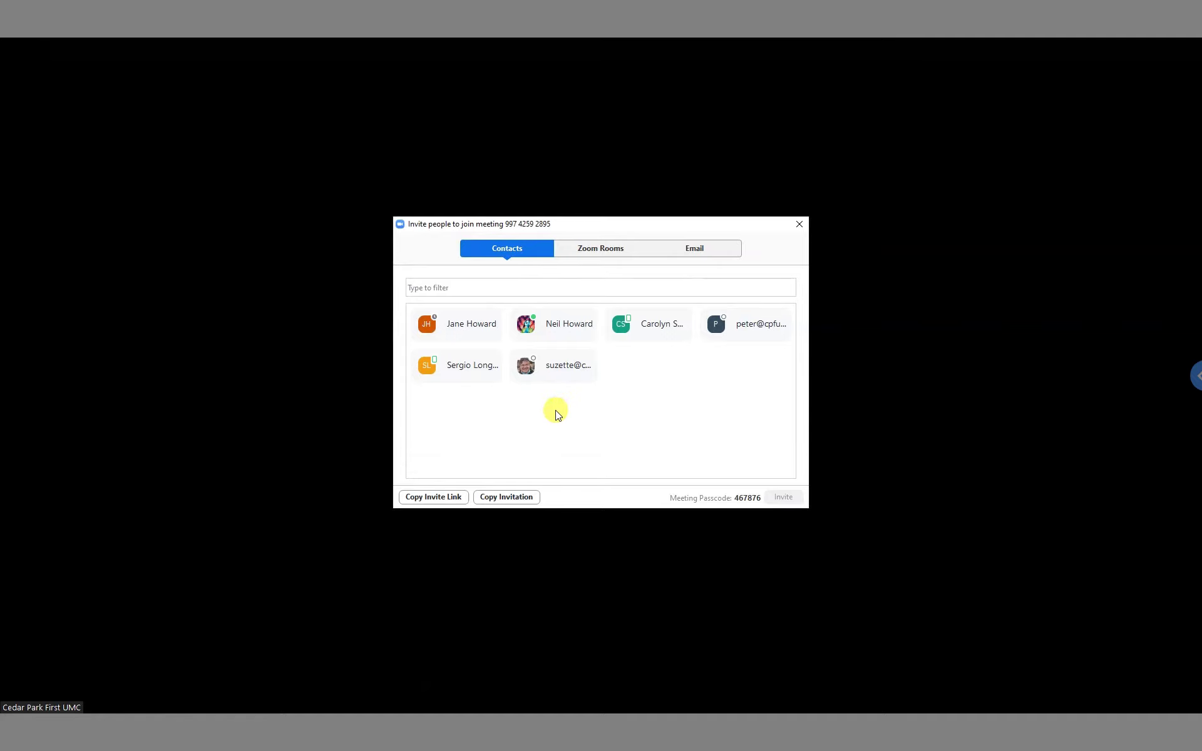
left_click(700, 248)
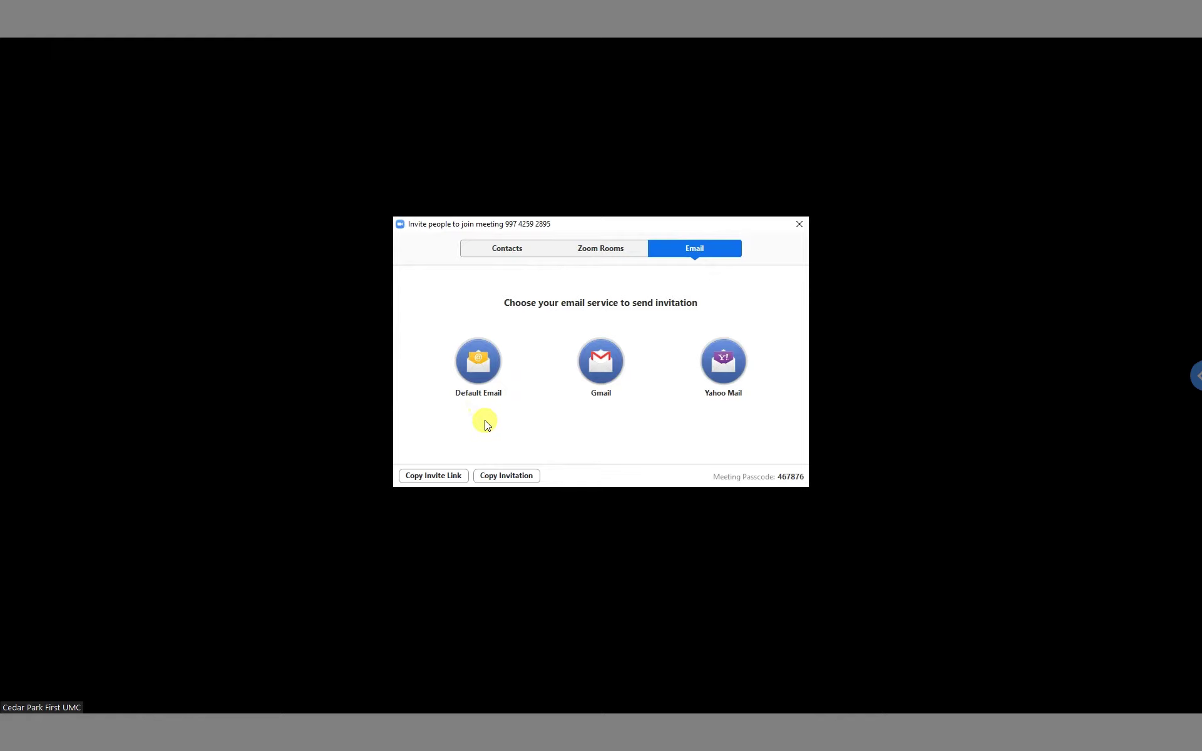
left_click(479, 362)
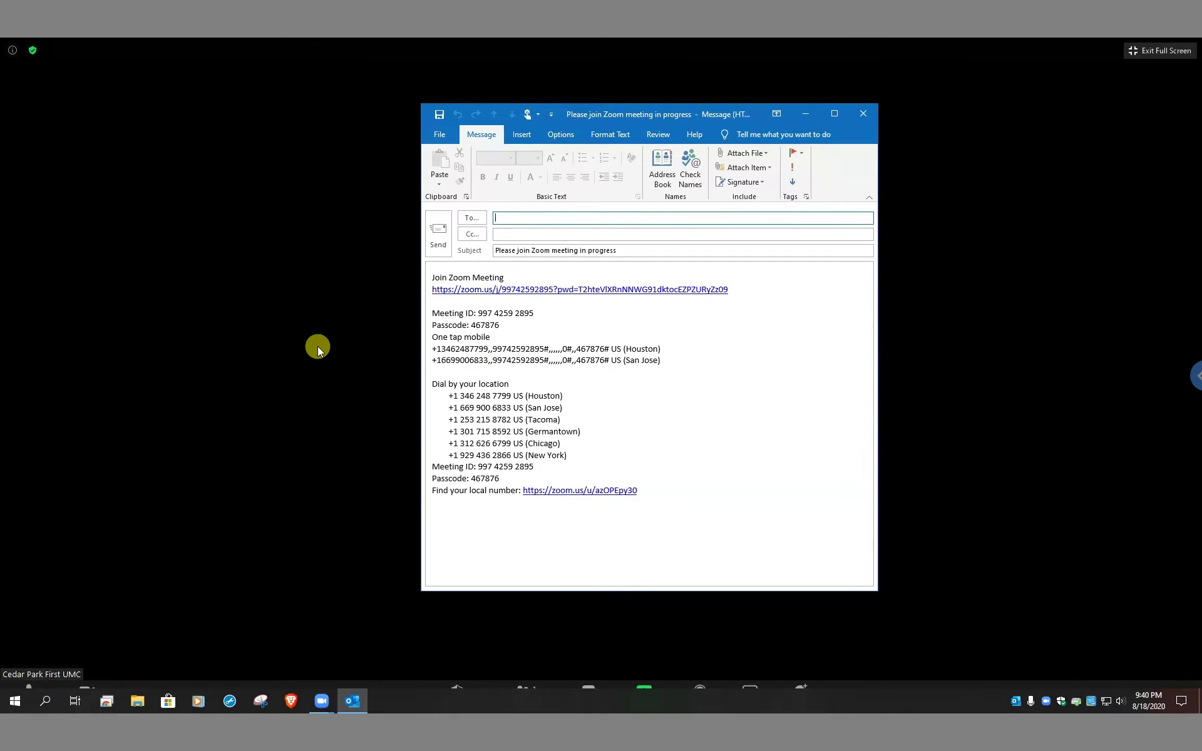
Address the "Please join Zoom meeting in progress" message to the recipient's email address and send it
left_click(637, 252)
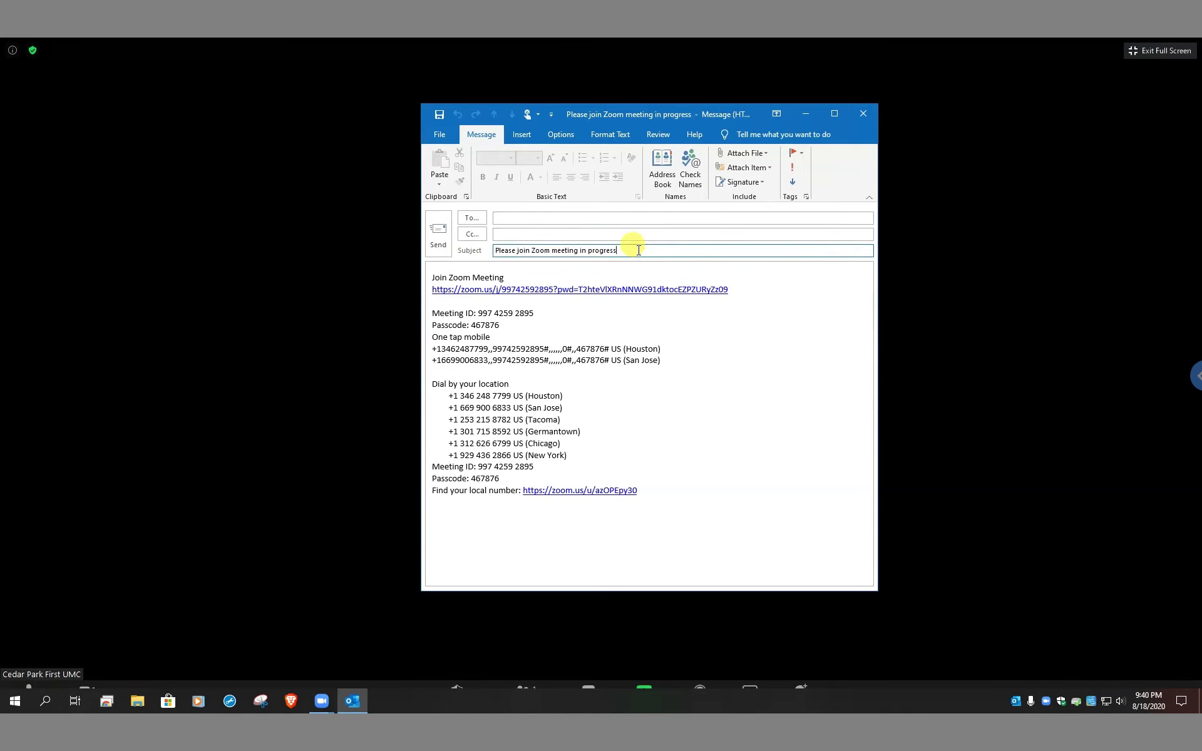
left_click(529, 217)
type("n")
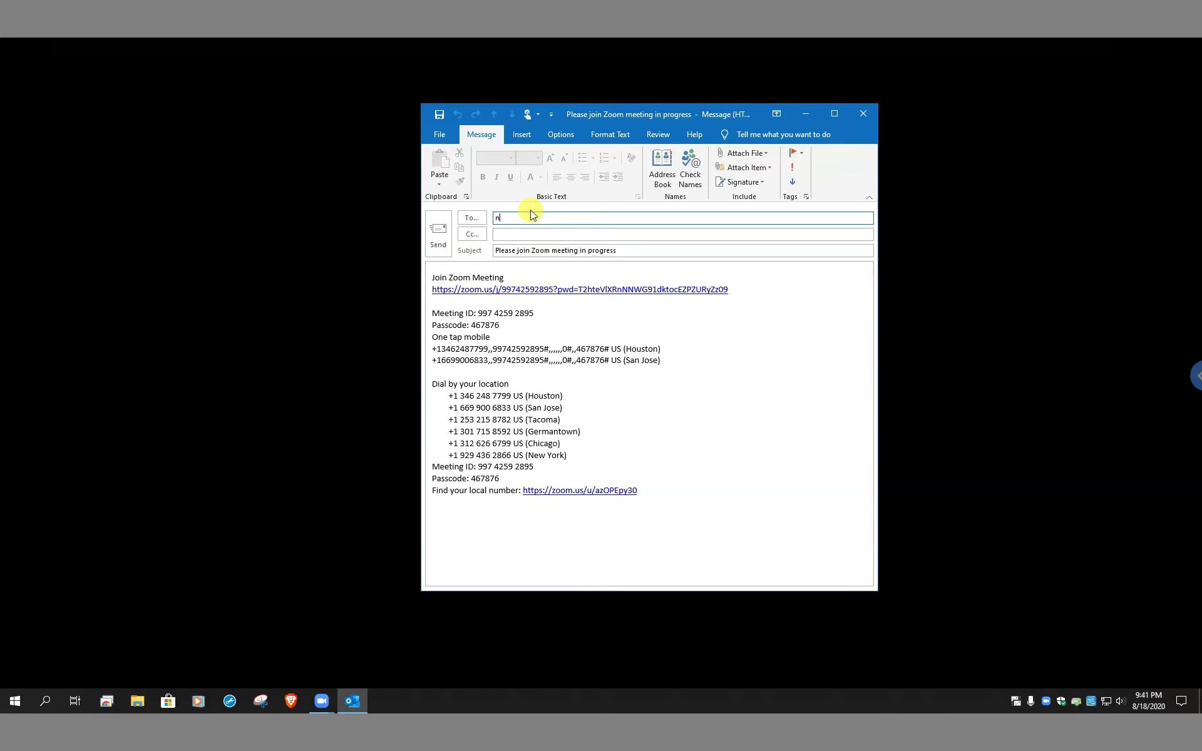
type("how")
key("Return")
left_click(644, 252)
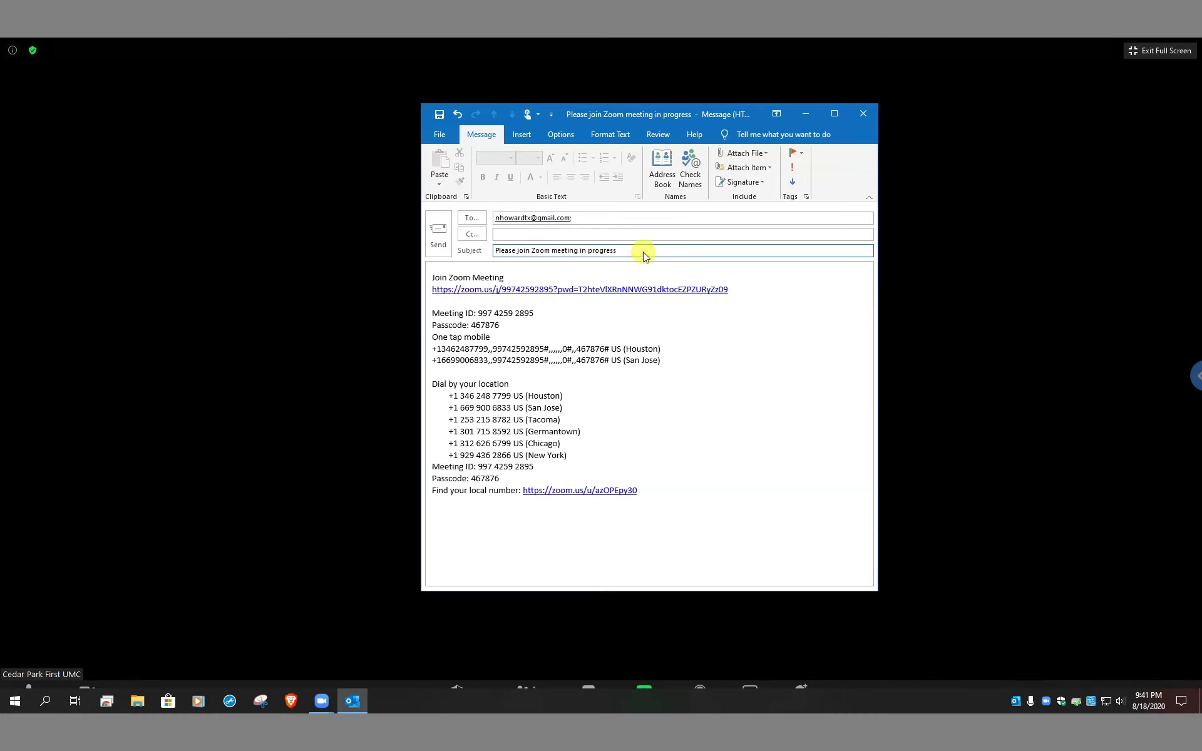
type("----")
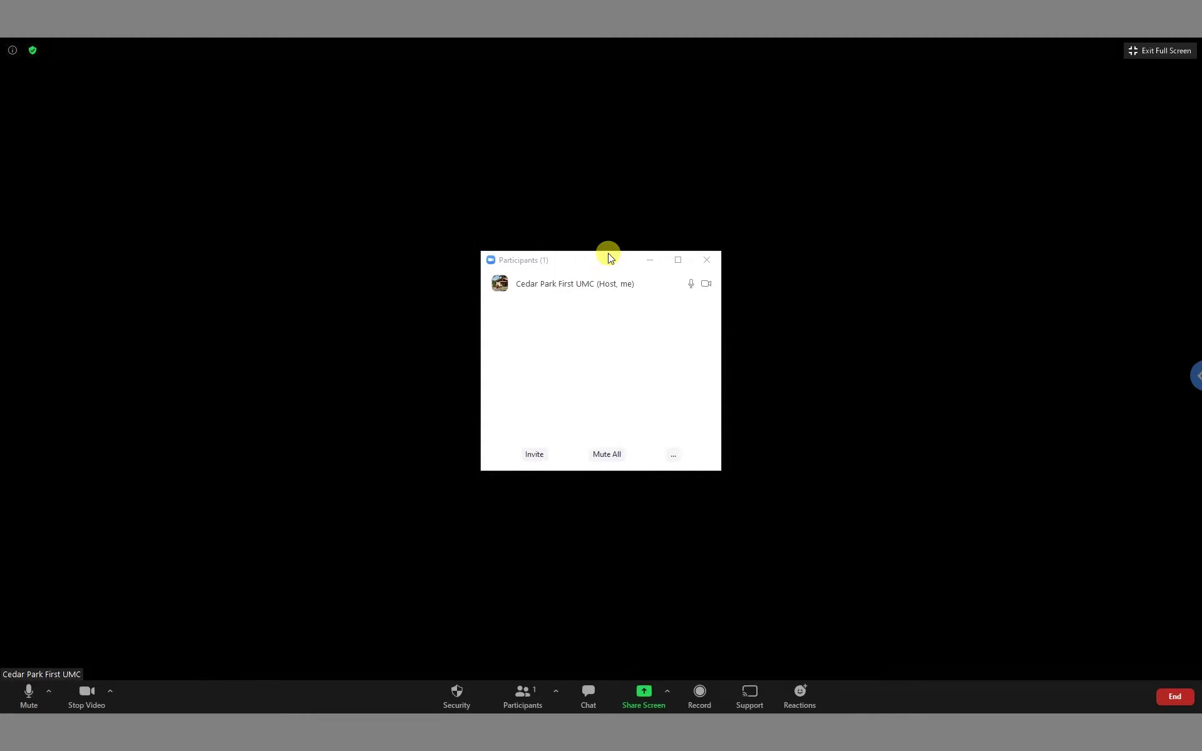
Switch to the recipient's Outlook inbox and send/receive all folders to check for the invitation
key("alt+Tab")
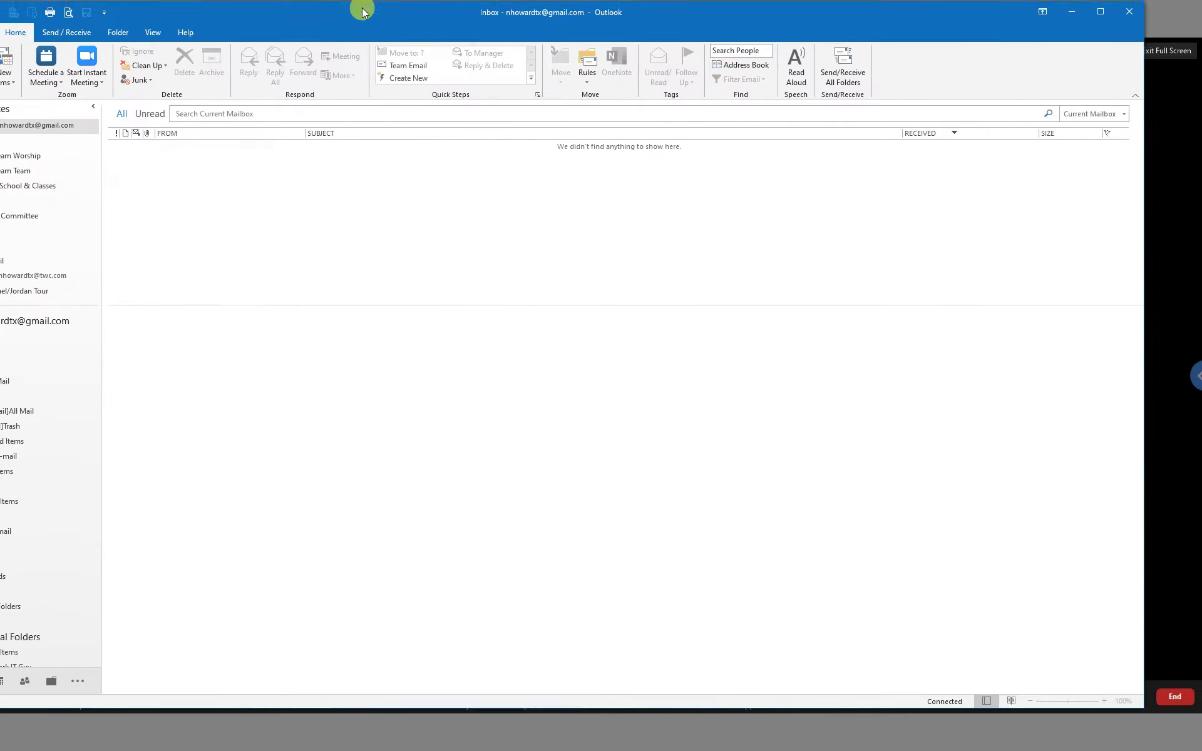
left_click_drag(415, 18, 398, 20)
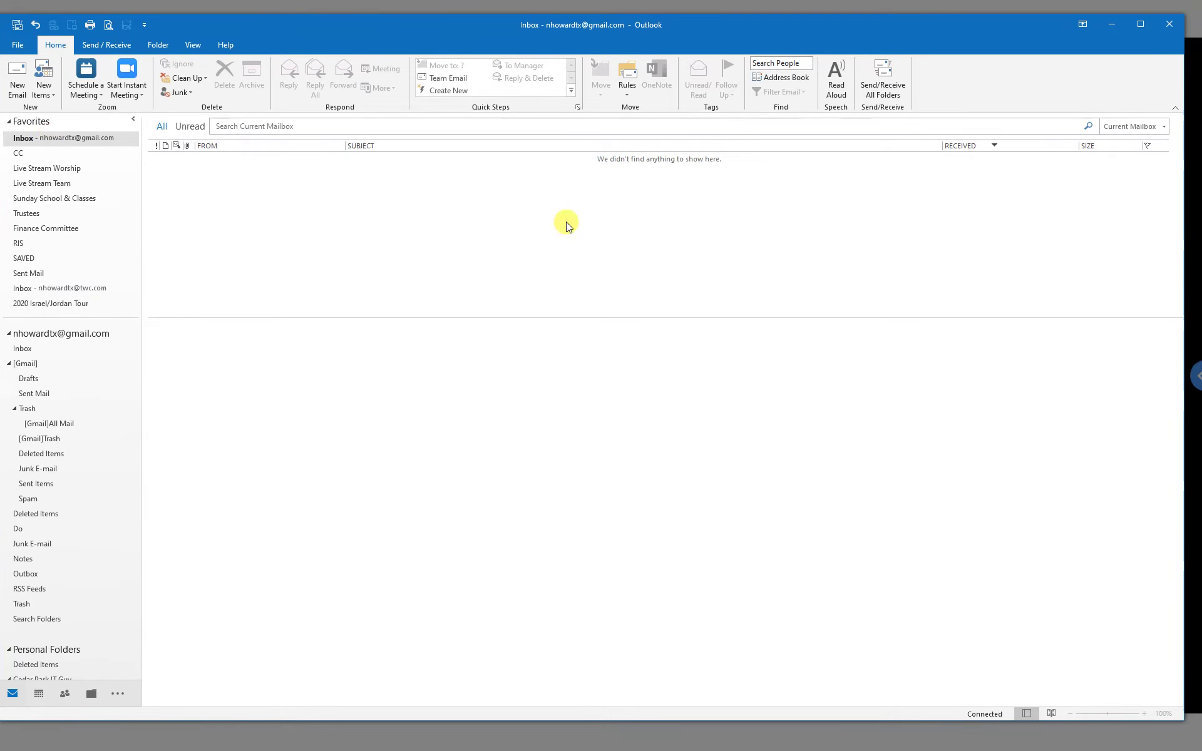
left_click(873, 77)
left_click_drag(671, 26, 683, 29)
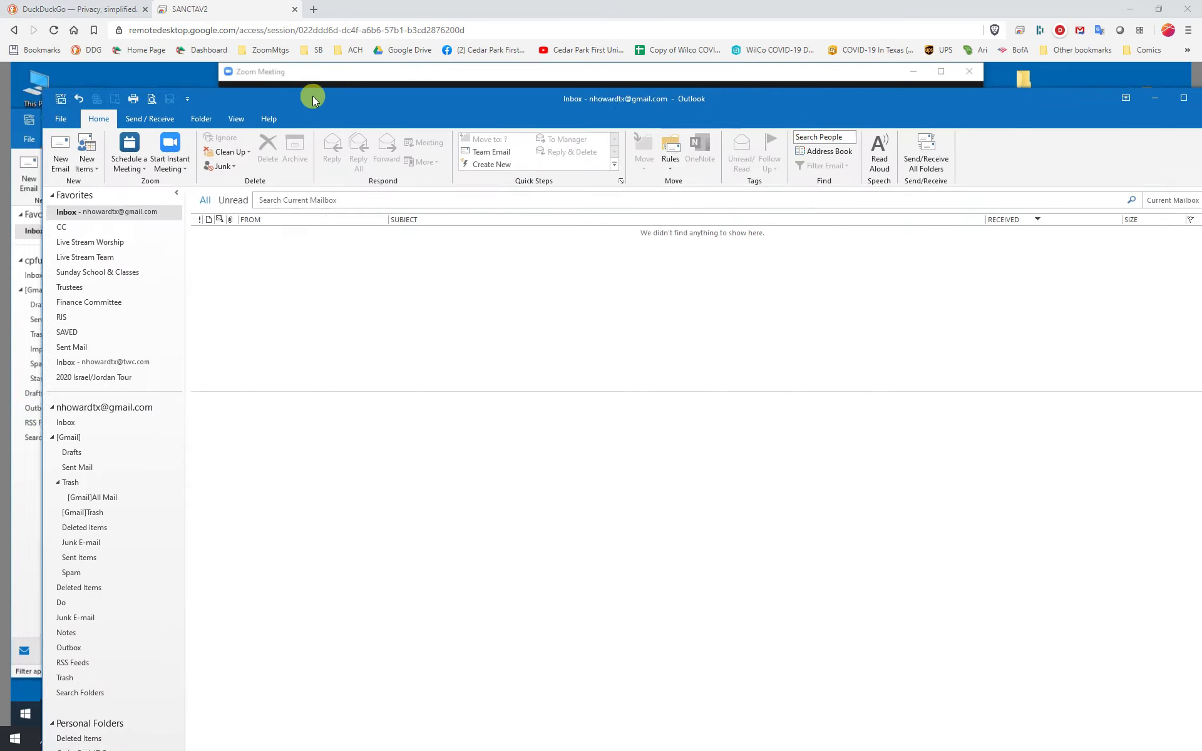
Minimize the recipient's Outlook window and try to minimize the remote computer's Outlook inbox to get back to the meeting
left_click_drag(313, 96, 277, 30)
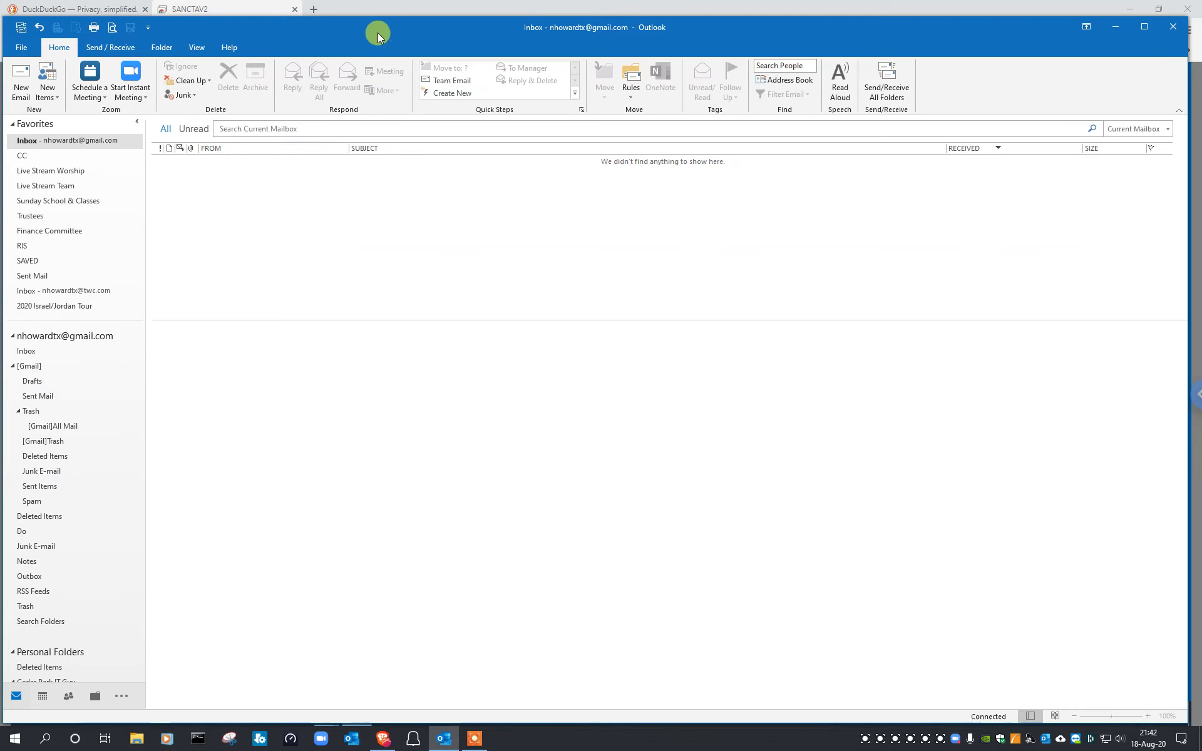
key("super+Down")
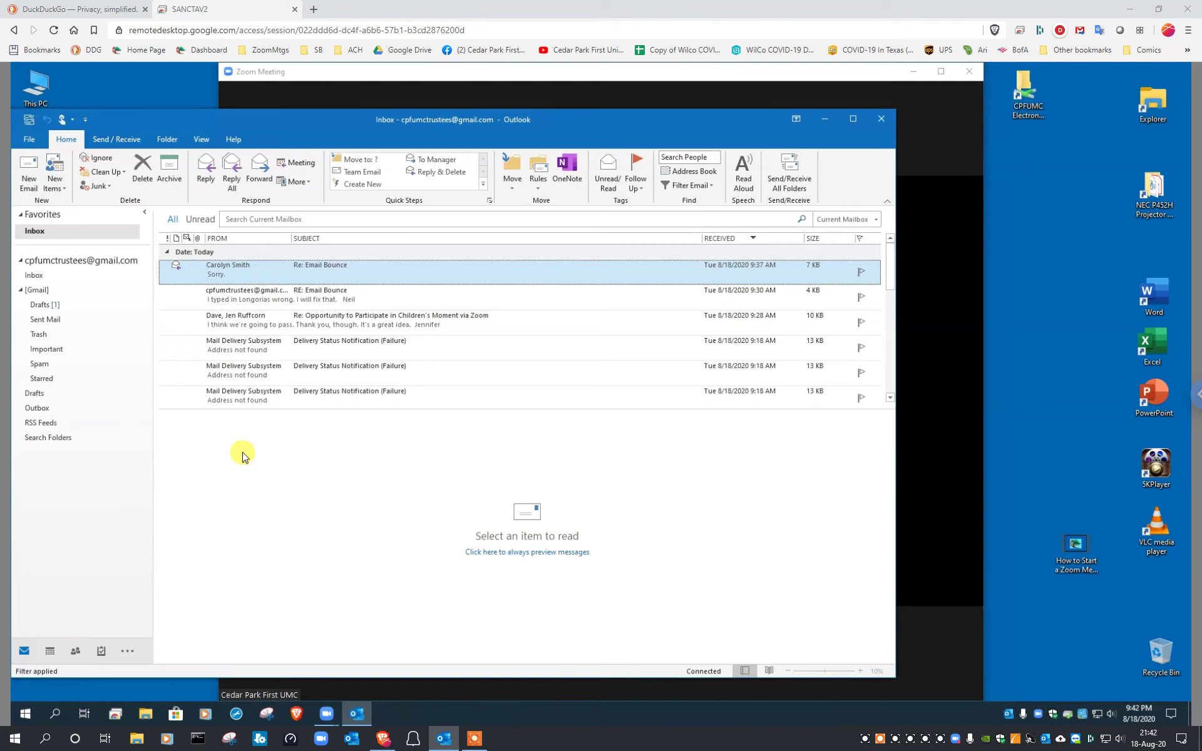
left_click(822, 121)
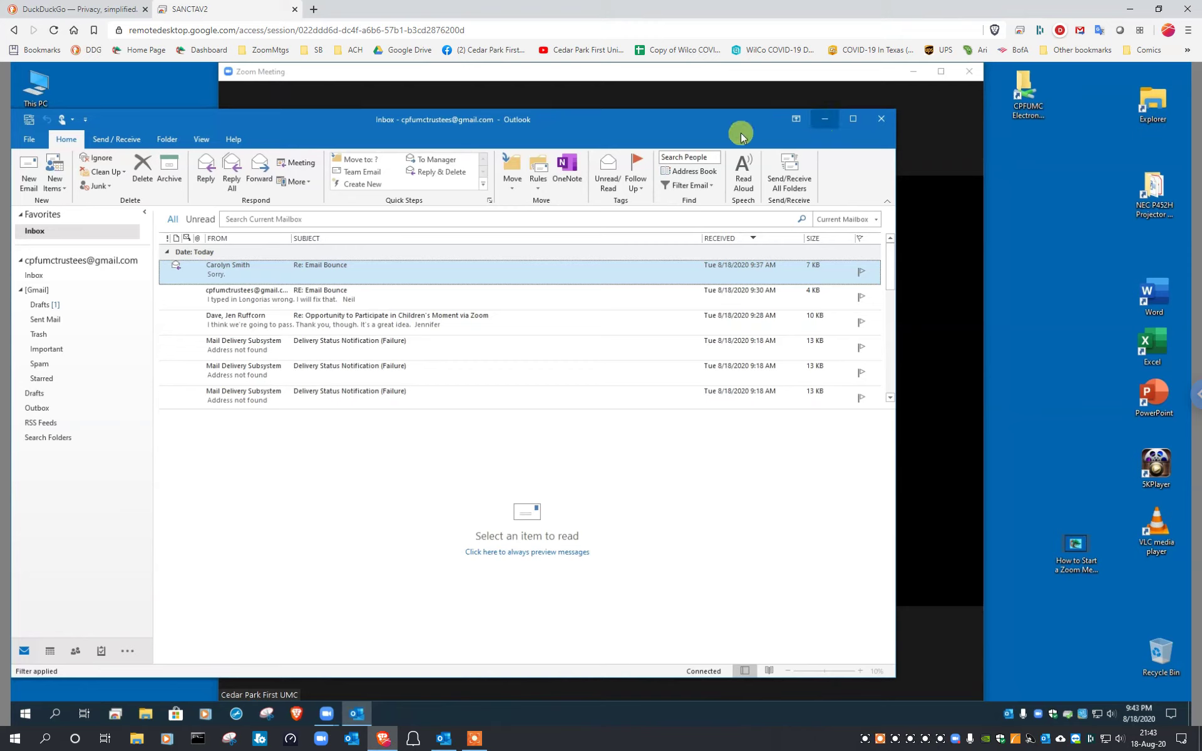
left_click(826, 123)
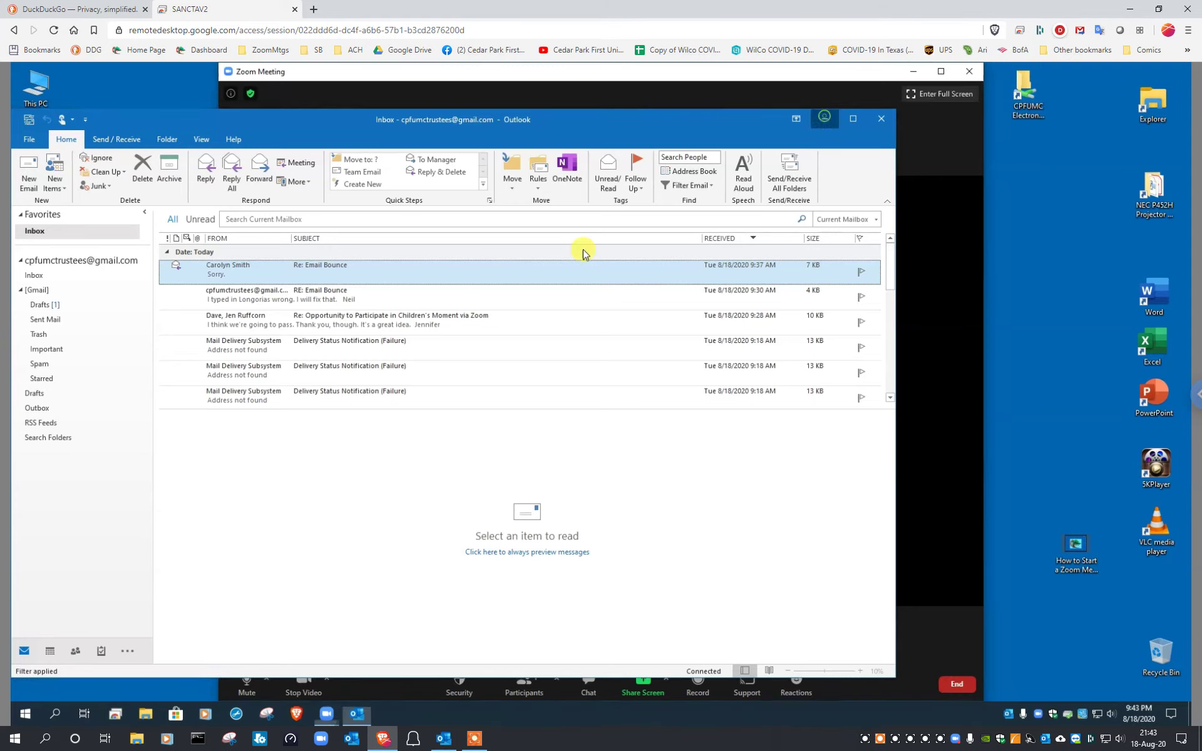